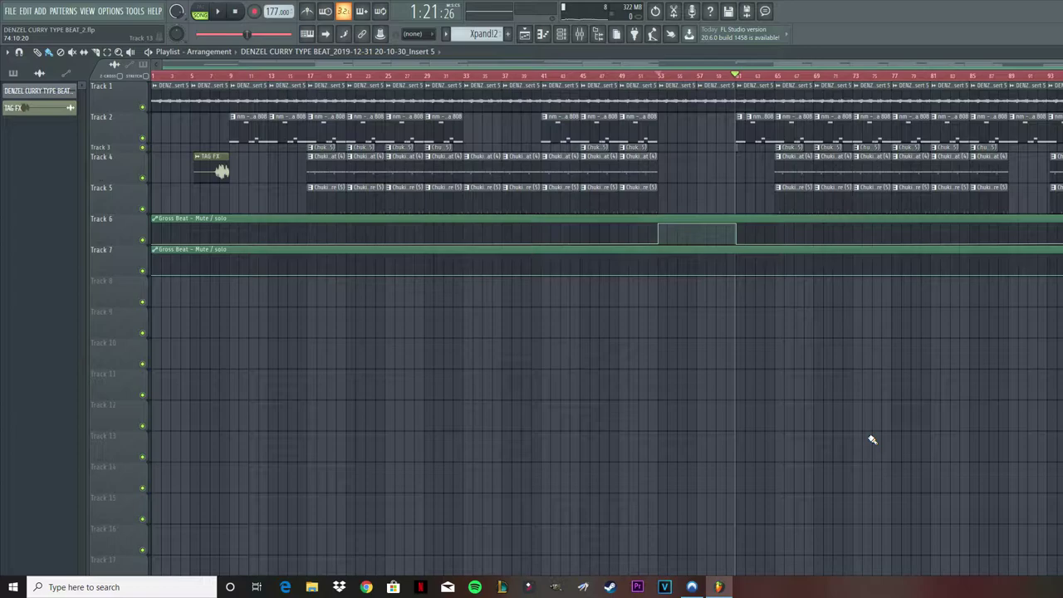
Open the Xpand!2 instrument from the channel rack and play back its melody pattern in the piano roll
{"action": "key", "text": "space"}
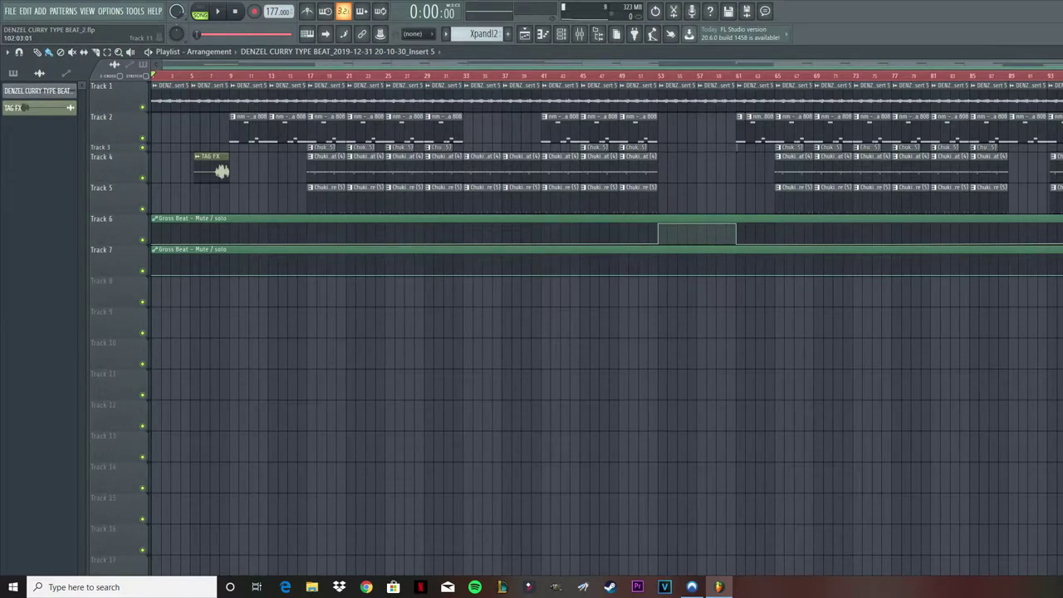
{"action": "key", "text": "F6"}
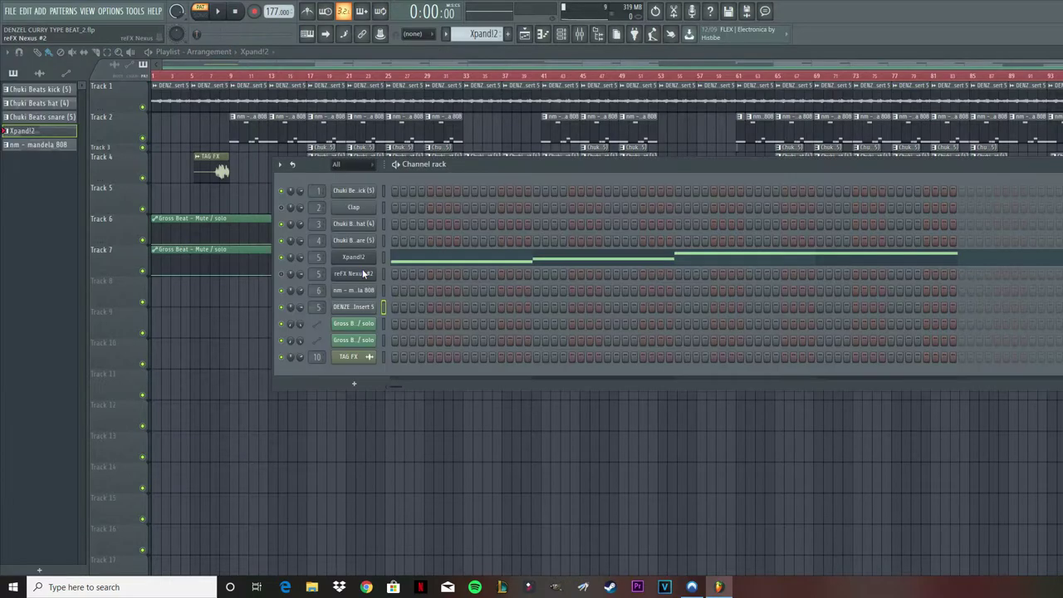
{"action": "left_click", "coordinate": [361, 255]}
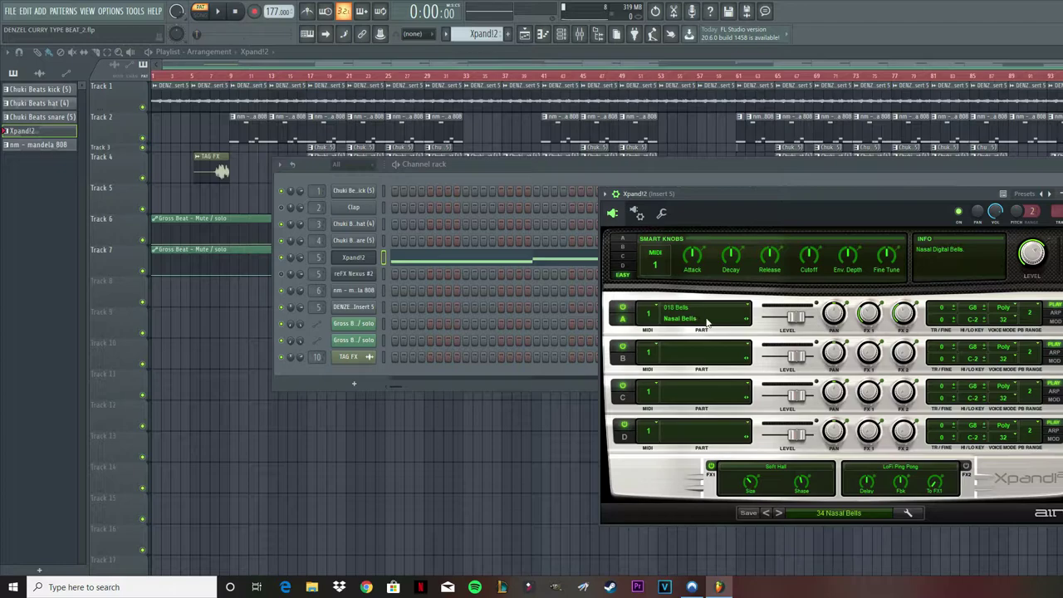
{"action": "left_click", "coordinate": [432, 256]}
{"action": "key", "text": "space"}
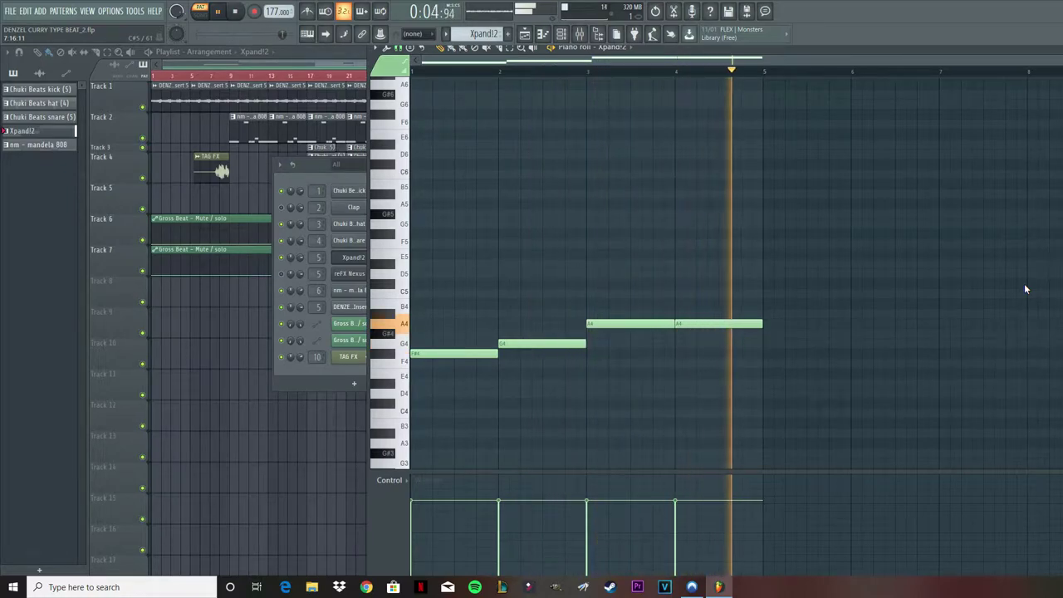
{"action": "key", "text": "space"}
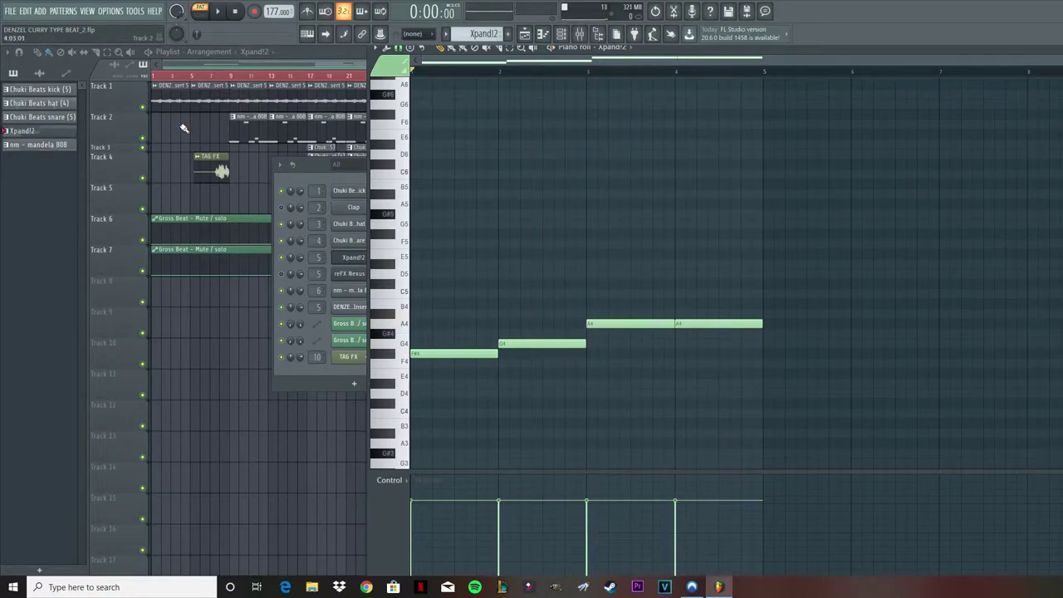
Open the channel settings of the Track 1 melody audio clip in the playlist and start playback
{"action": "key", "text": "F5"}
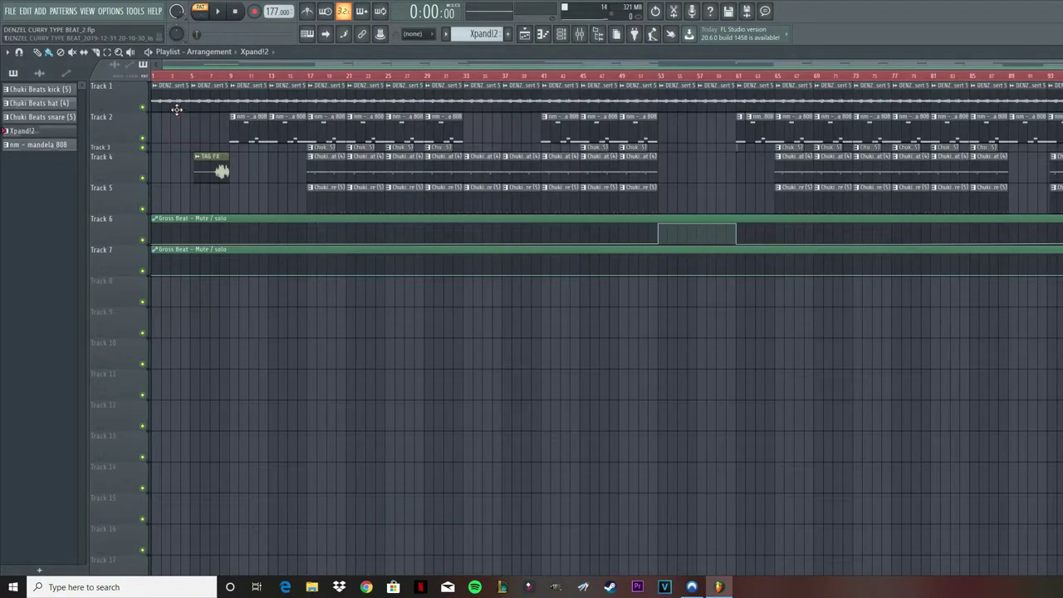
{"action": "double_click", "coordinate": [178, 95]}
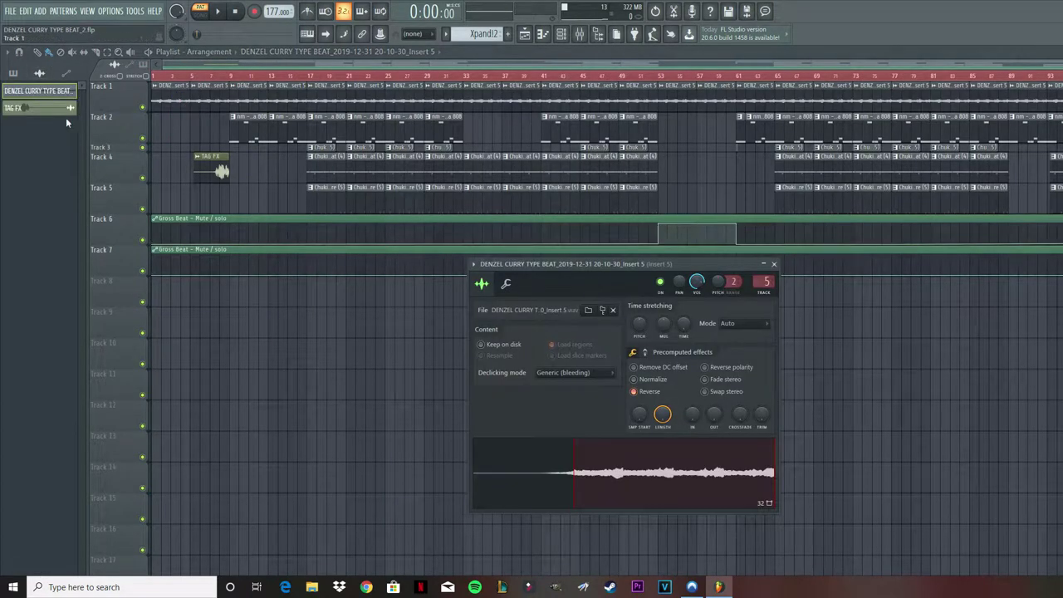
{"action": "left_click_drag", "start_coordinate": [612, 285], "coordinate": [669, 176]}
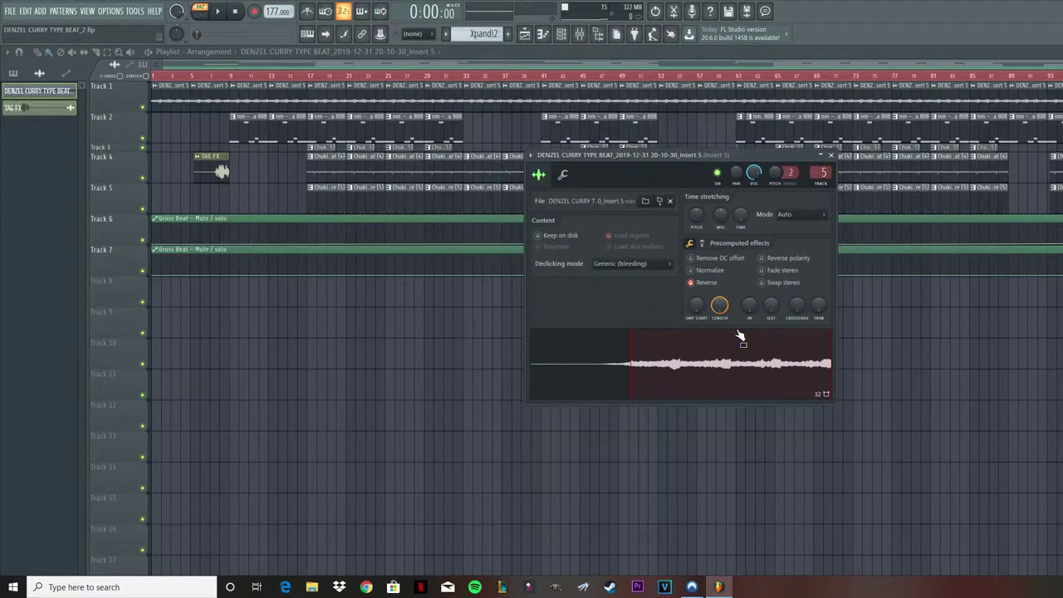
{"action": "key", "text": "space"}
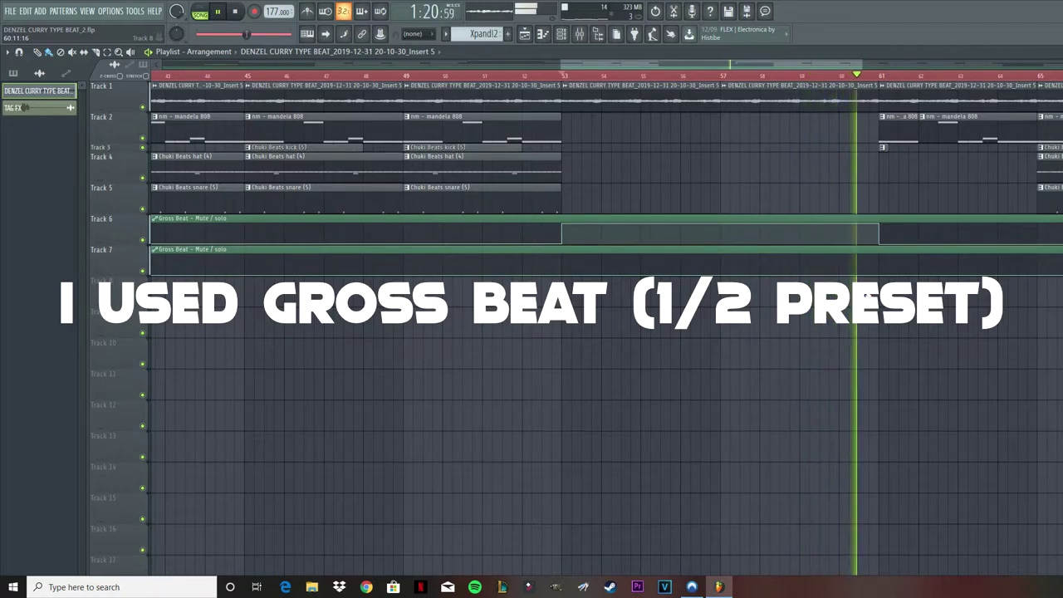
Examine the end of the arrangement and play from bar 105, where the Track 6 and Track 7 Gross Beat automation changes
{"action": "key", "text": "space"}
{"action": "scroll", "coordinate": [869, 298], "scroll_direction": "down", "scroll_amount": 6}
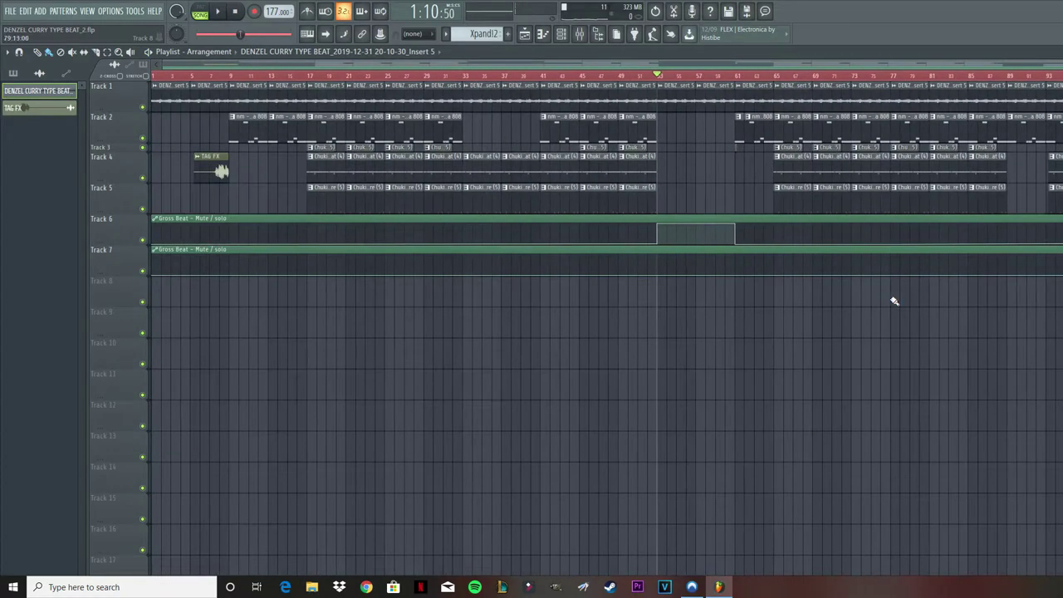
{"action": "left_click_drag", "start_coordinate": [968, 301], "coordinate": [754, 337]}
{"action": "left_click_drag", "start_coordinate": [12, 108], "coordinate": [220, 171]}
{"action": "scroll", "coordinate": [902, 291], "scroll_direction": "right", "scroll_amount": 6}
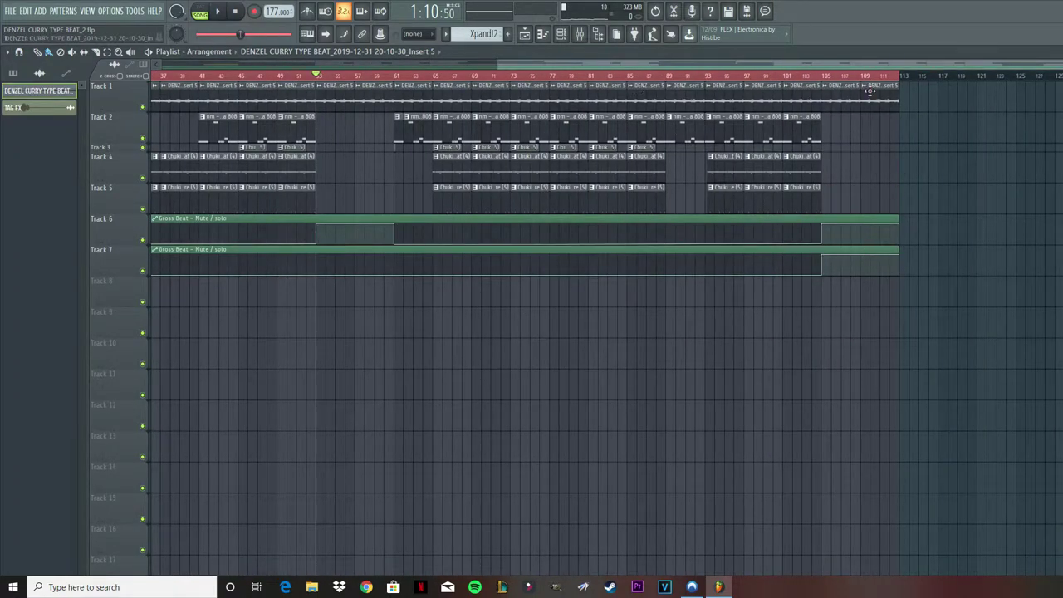
{"action": "left_click_drag", "start_coordinate": [870, 87], "coordinate": [1056, 133]}
{"action": "scroll", "coordinate": [412, 291], "scroll_direction": "up", "scroll_amount": 5}
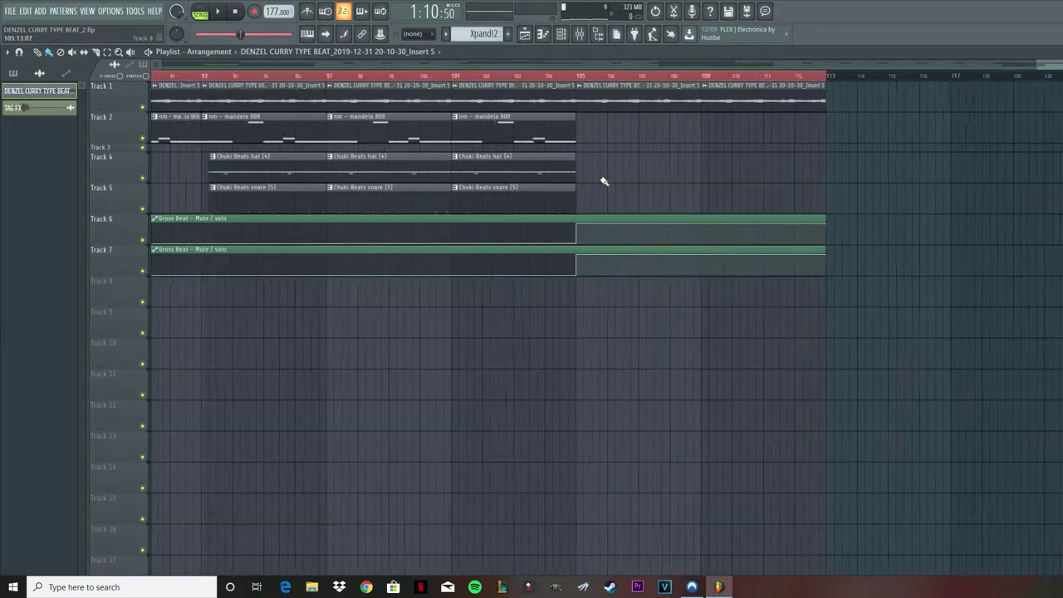
{"action": "left_click", "coordinate": [487, 76]}
{"action": "scroll", "coordinate": [287, 360], "scroll_direction": "down", "scroll_amount": 5}
{"action": "key", "text": "space"}
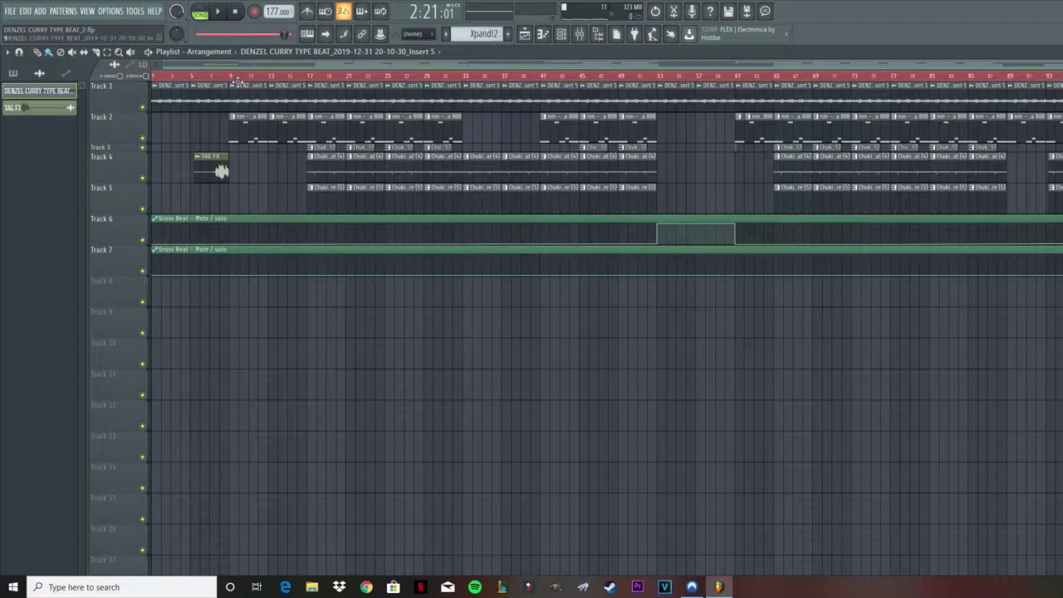
Place the playhead at bar 9 and open CamelCrusher on the 808's mixer track, Insert 6
{"action": "left_click", "coordinate": [230, 77]}
{"action": "scroll", "coordinate": [233, 91], "scroll_direction": "up", "scroll_amount": 4}
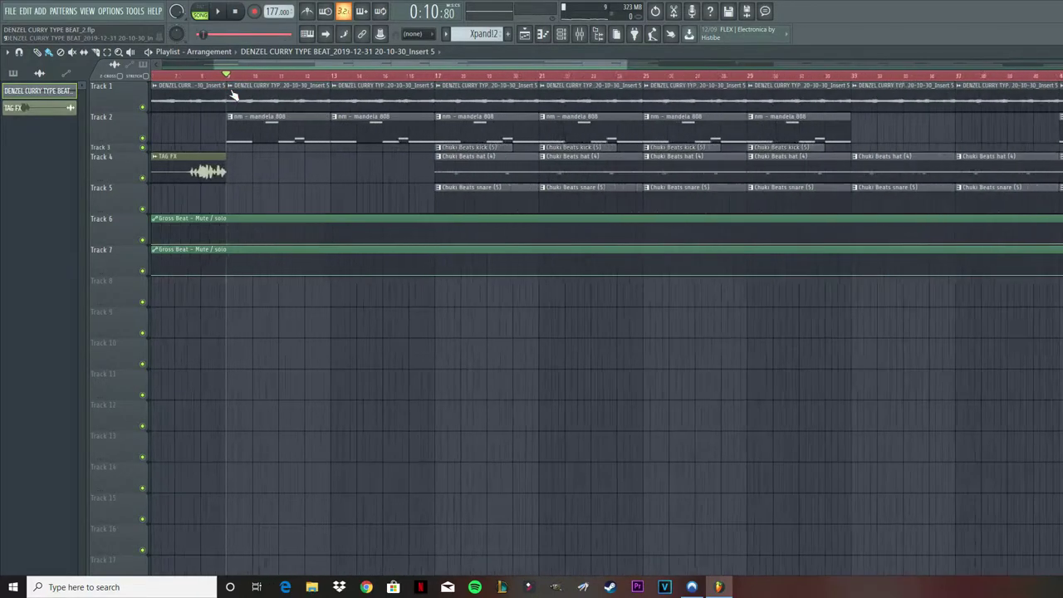
{"action": "key", "text": "F9"}
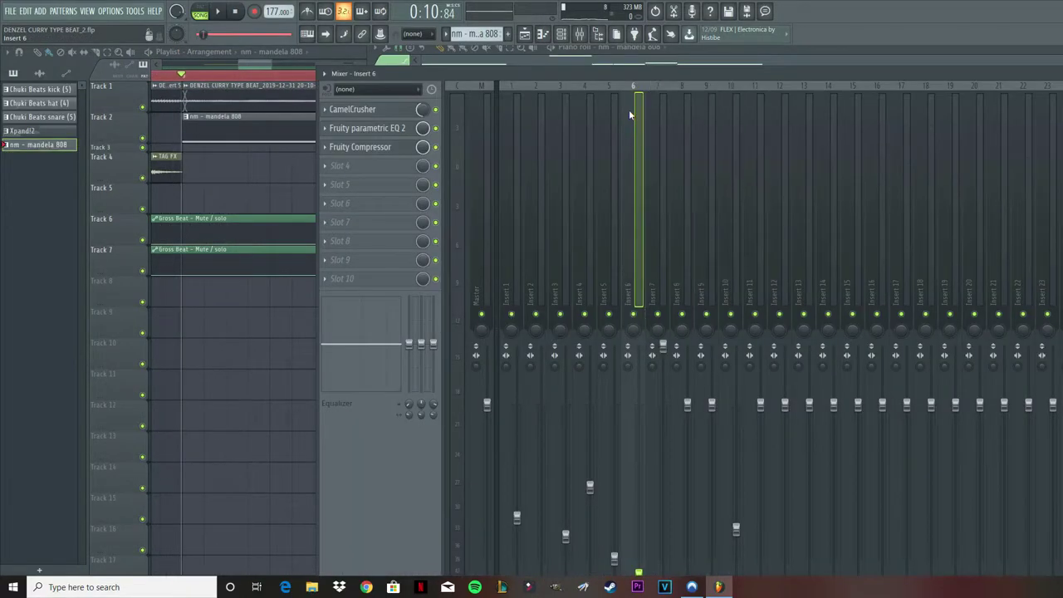
{"action": "left_click", "coordinate": [343, 111]}
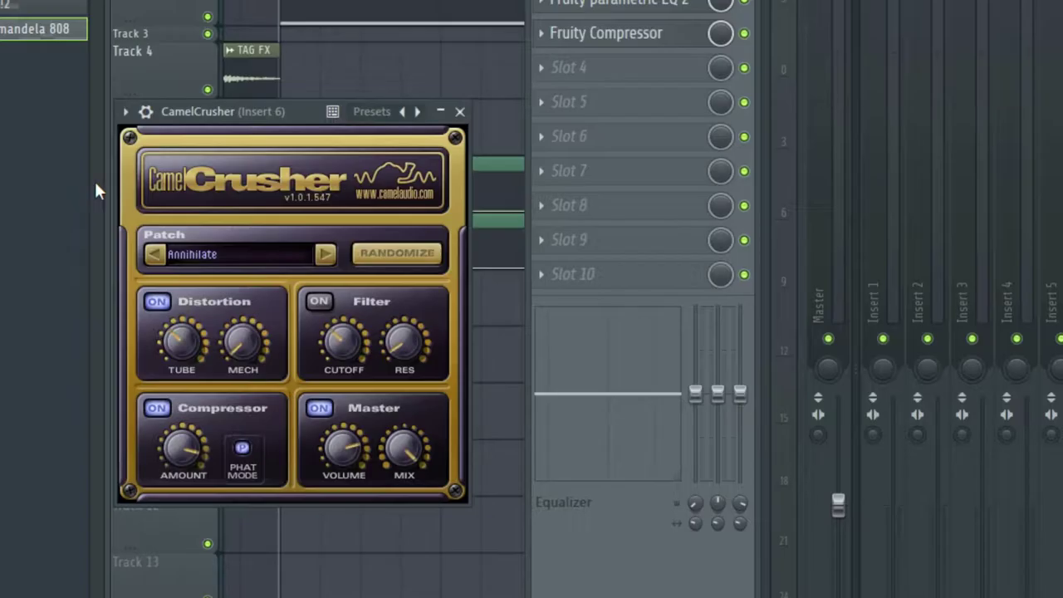
{"action": "left_click_drag", "start_coordinate": [307, 131], "coordinate": [979, 104]}
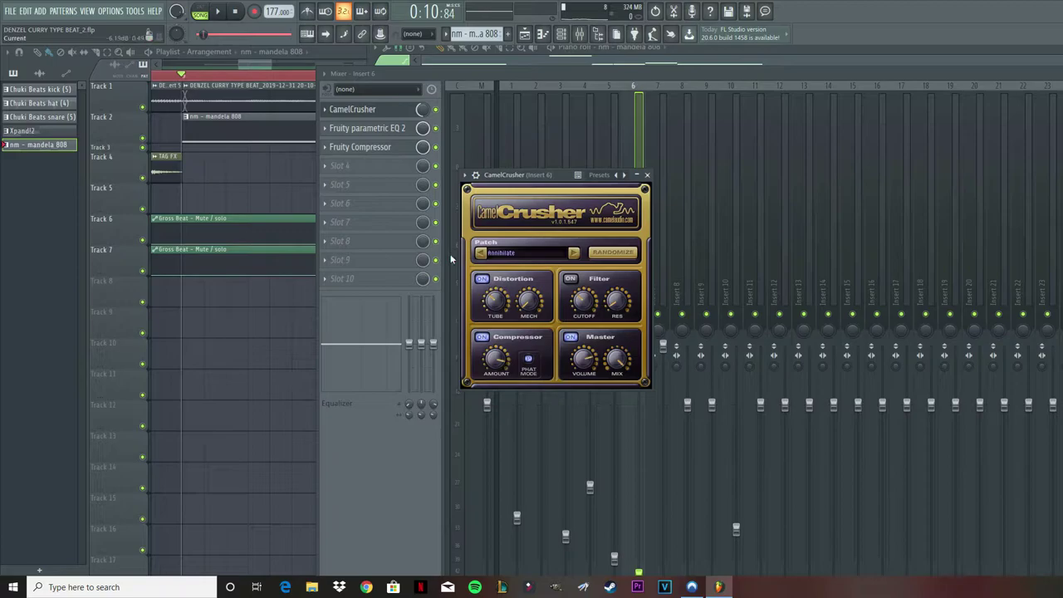
Play back the nm - mandela 808 pattern in the piano roll and bring its CamelCrusher effect up again
{"action": "key", "text": "F7"}
{"action": "key", "text": "space"}
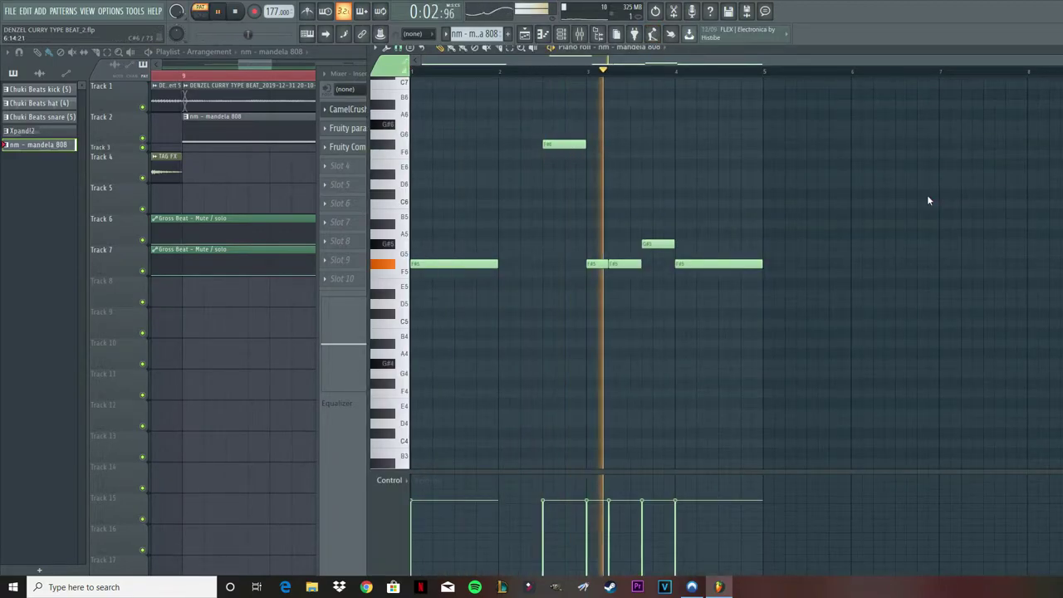
{"action": "key", "text": "space"}
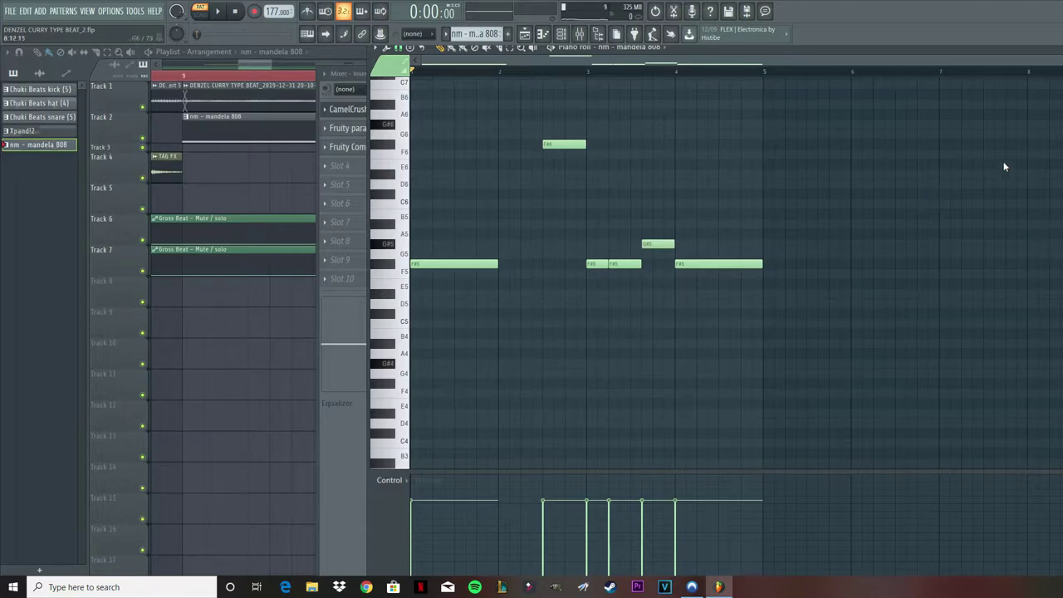
{"action": "left_click", "coordinate": [347, 109]}
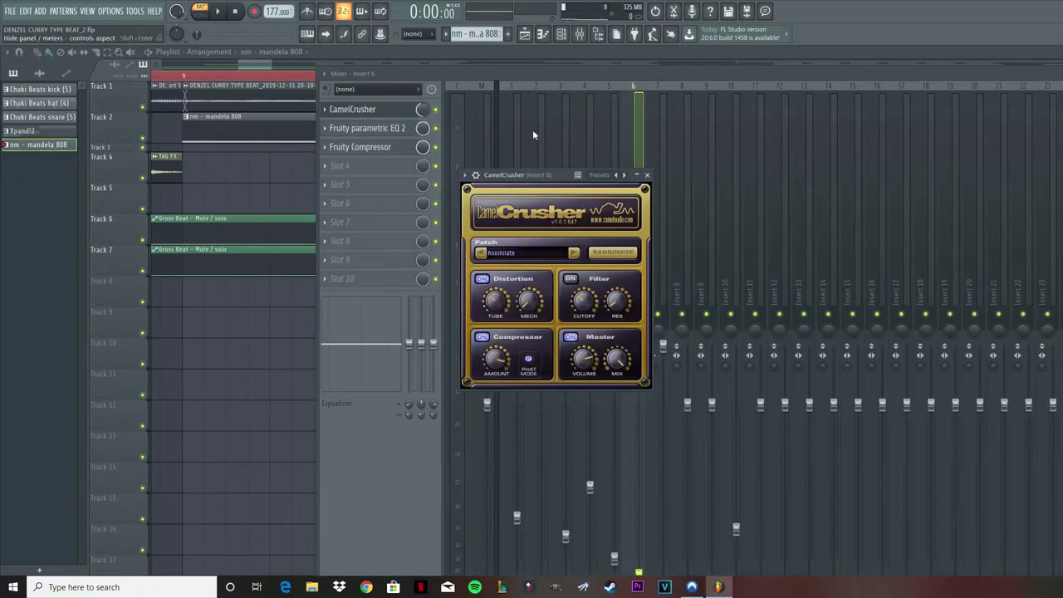
{"action": "left_click_drag", "start_coordinate": [539, 174], "coordinate": [543, 158]}
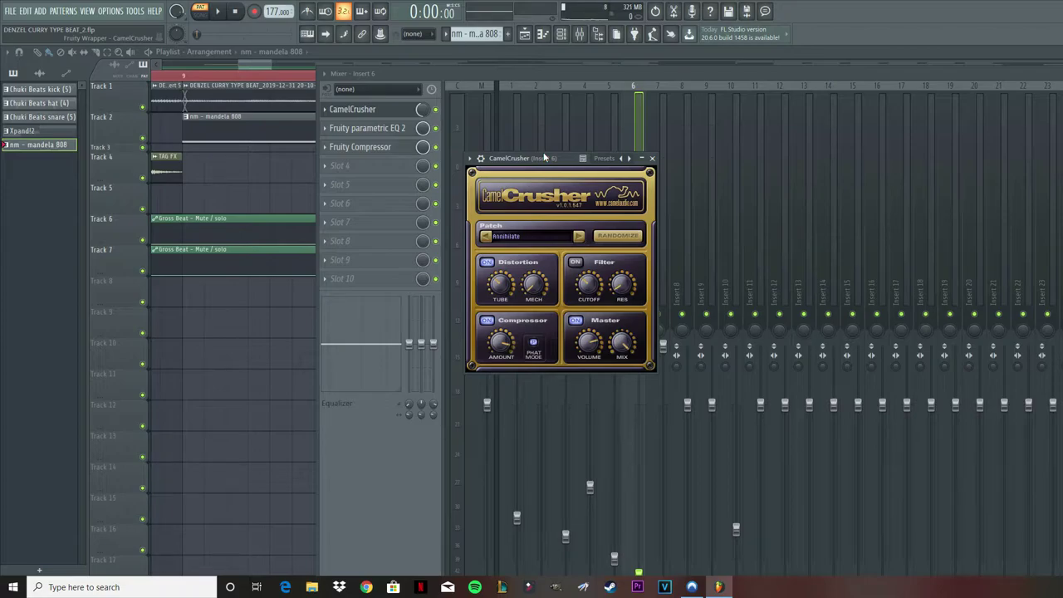
Place the playhead at bar 17 and play back the Chuki Beats kick (5) pattern in the piano roll
{"action": "left_click", "coordinate": [285, 297]}
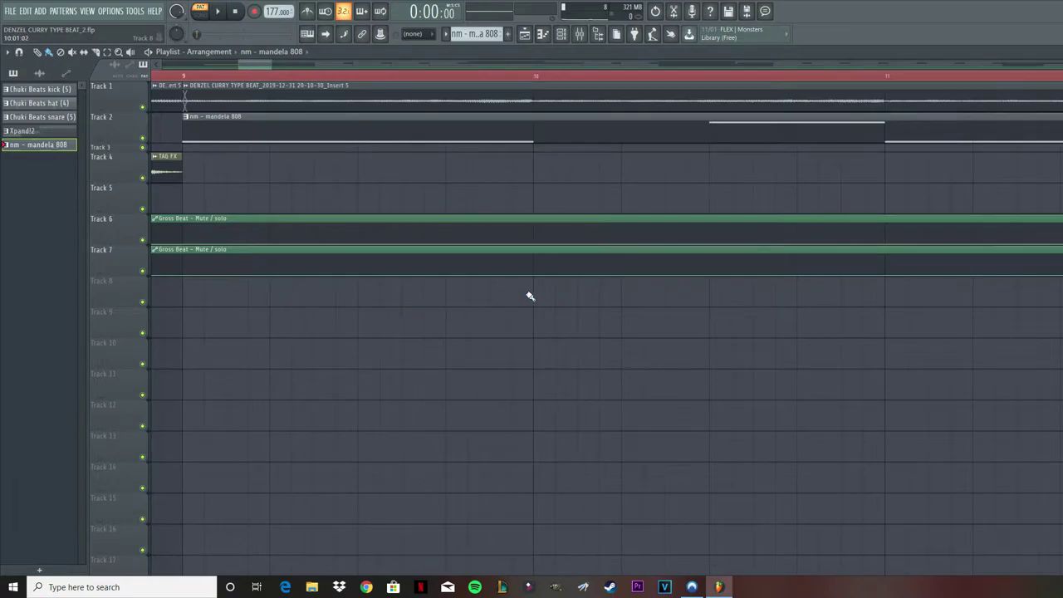
{"action": "scroll", "coordinate": [676, 100], "scroll_direction": "up", "scroll_amount": 4}
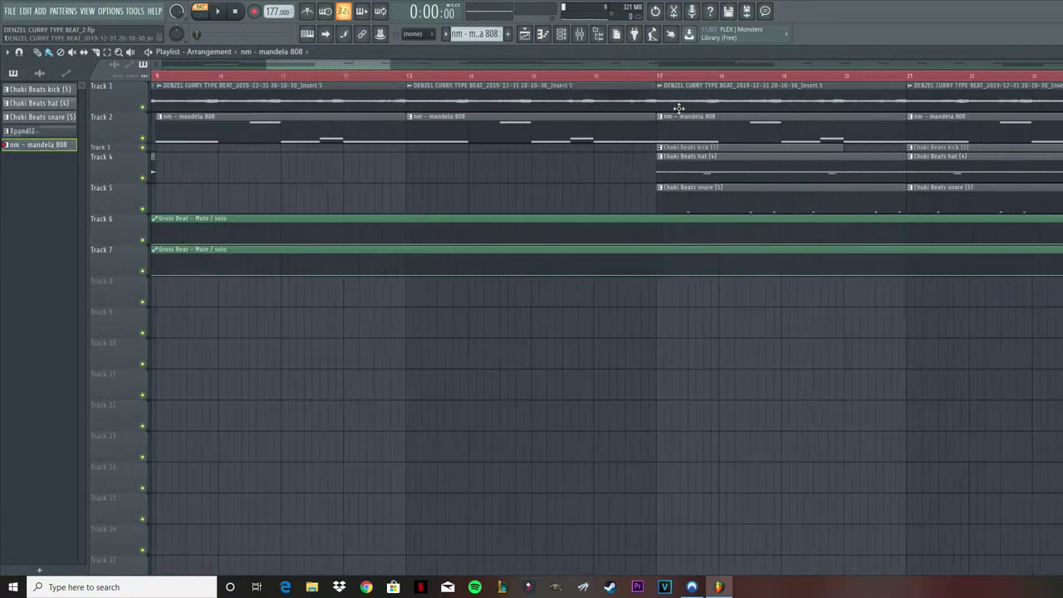
{"action": "left_click", "coordinate": [600, 78]}
{"action": "scroll", "coordinate": [457, 174], "scroll_direction": "right", "scroll_amount": 3}
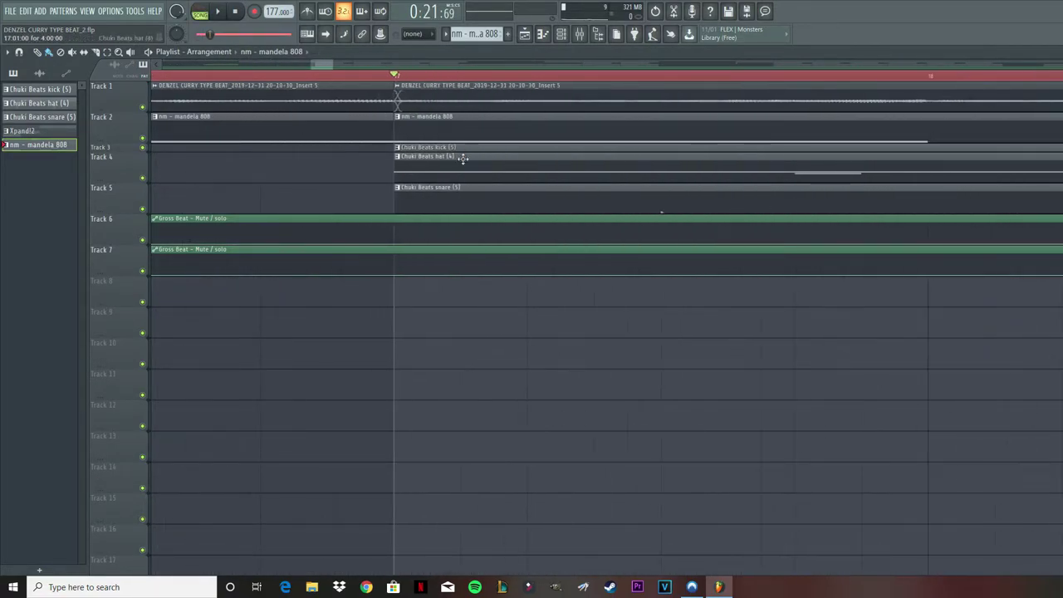
{"action": "double_click", "coordinate": [455, 147]}
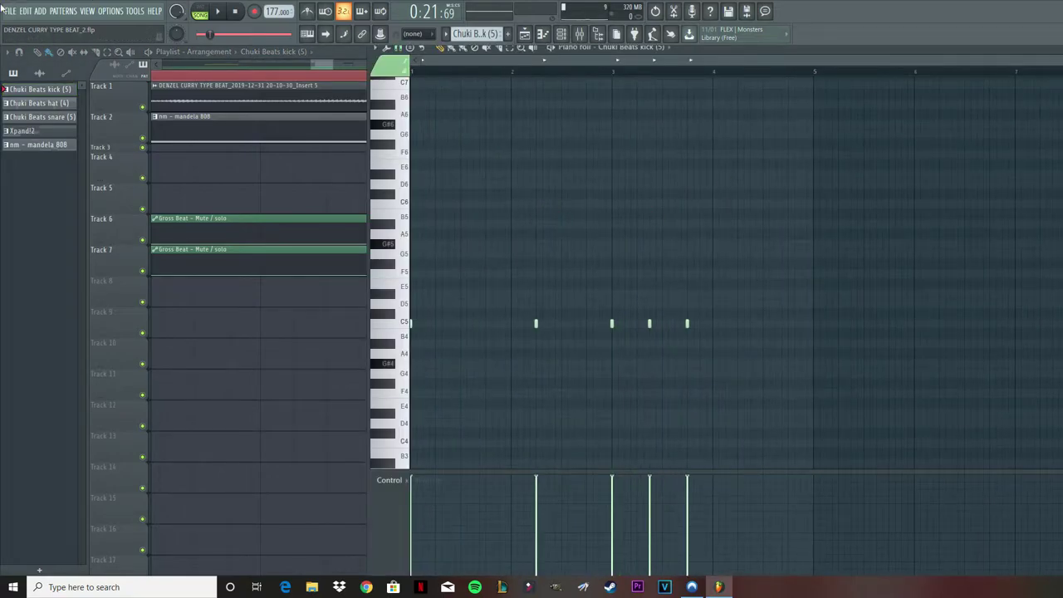
{"action": "key", "text": "l"}
{"action": "key", "text": "space"}
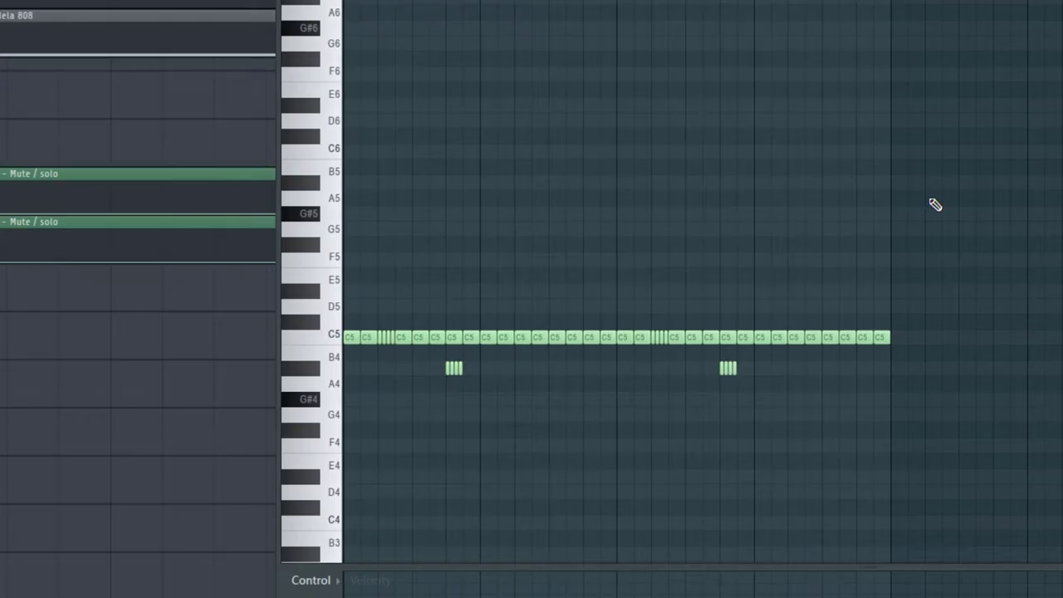
Play back the Chuki Beats hat (4) and Chuki Beats snare (5) patterns in the piano roll
{"action": "key", "text": "space"}
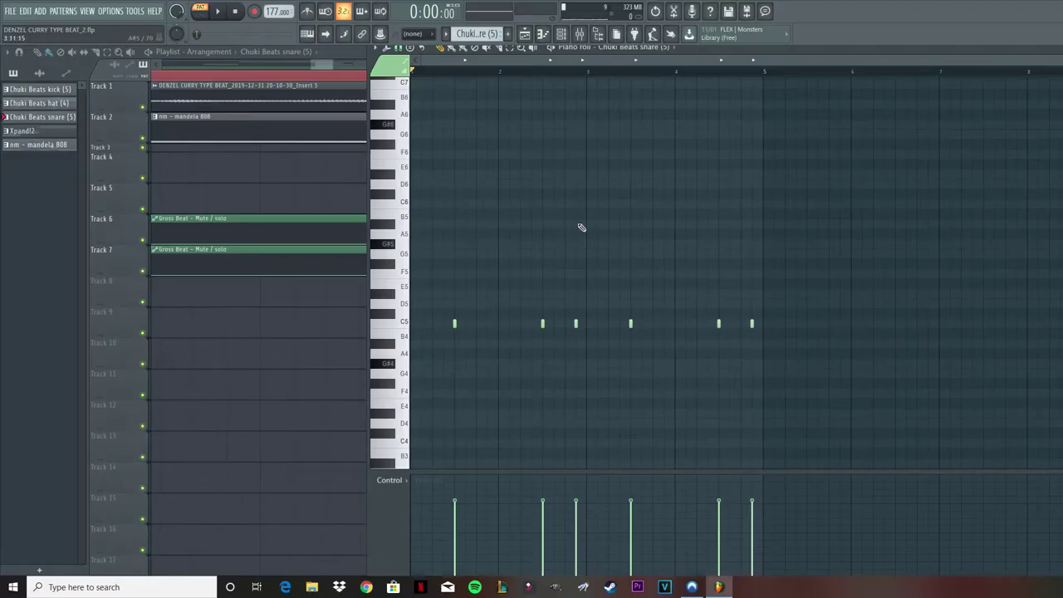
{"action": "key", "text": "space"}
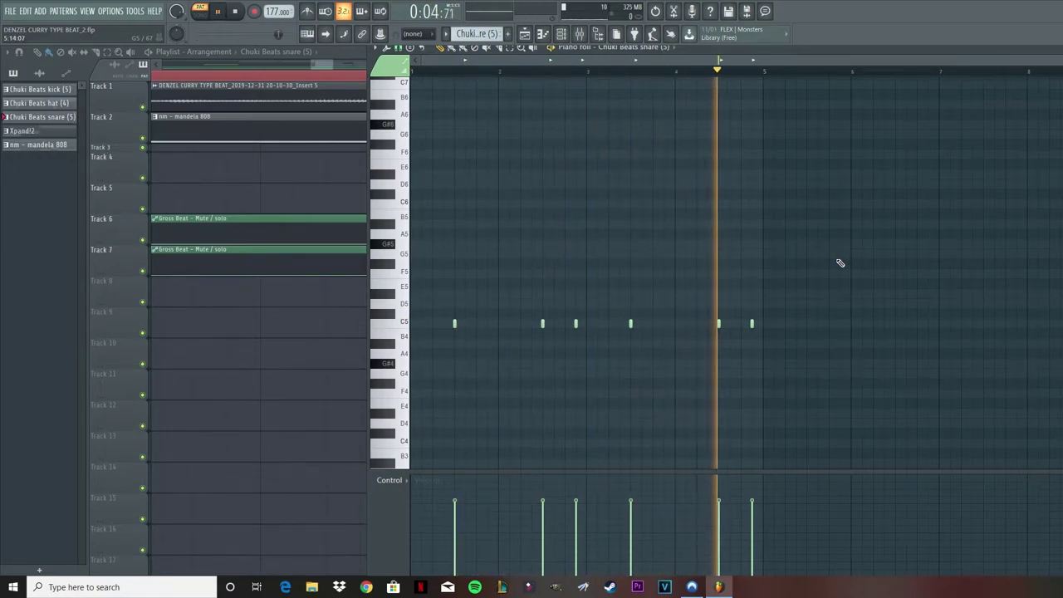
{"action": "key", "text": "space"}
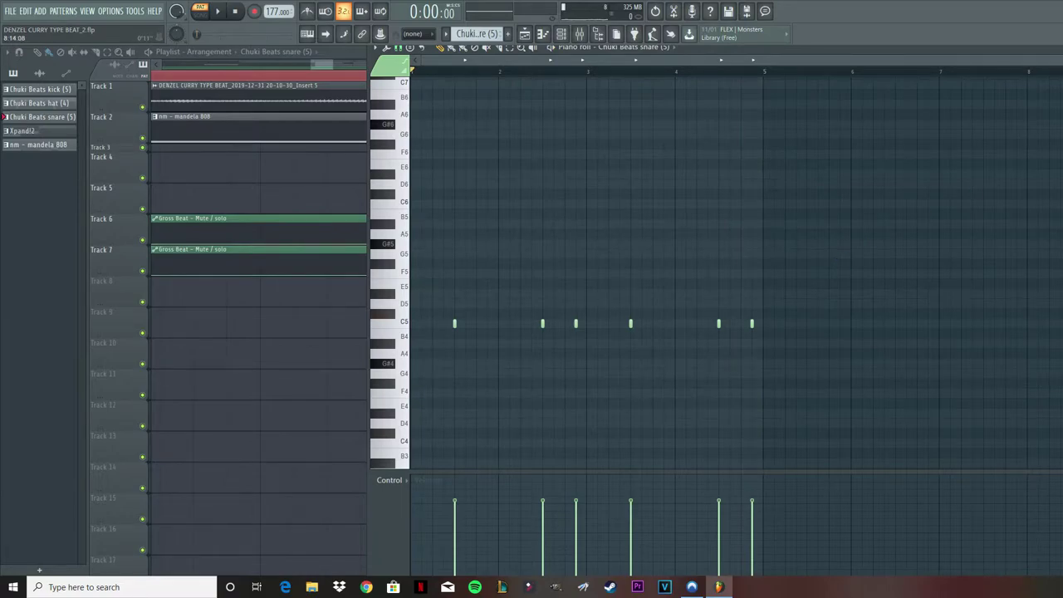
Open the RC-20 Retro Color effect on mixer track Insert 5 and move its window clear of the effect slots
{"action": "key", "text": "F9"}
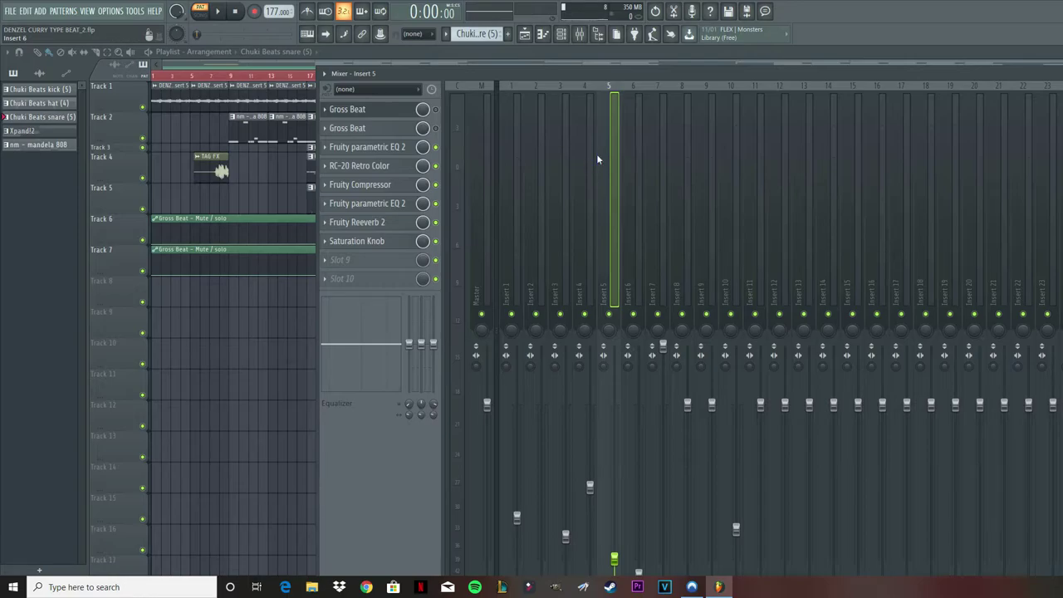
{"action": "left_click", "coordinate": [370, 169]}
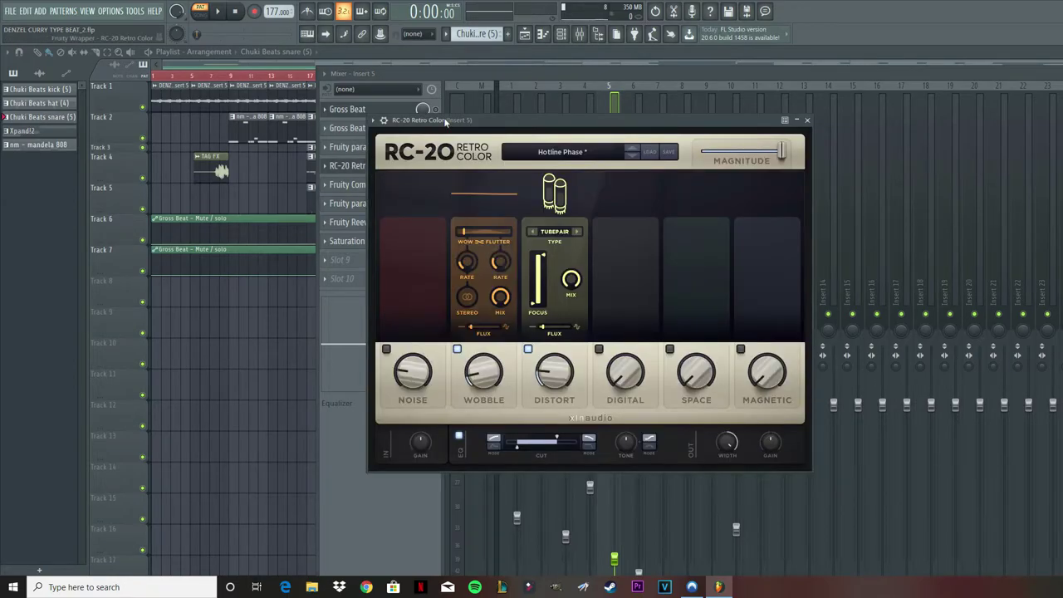
{"action": "left_click_drag", "start_coordinate": [397, 119], "coordinate": [651, 95]}
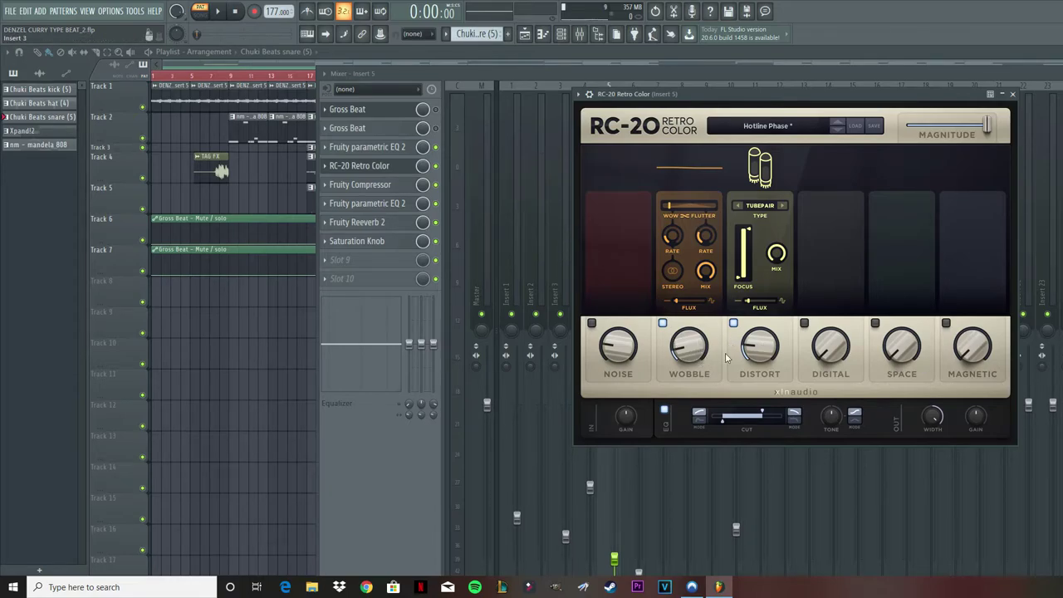
Examine the second Fruity parametric EQ 2, Fruity Reeverb 2 and Saturation Knob effects on Insert 5
{"action": "left_click", "coordinate": [367, 202]}
{"action": "left_click", "coordinate": [369, 222]}
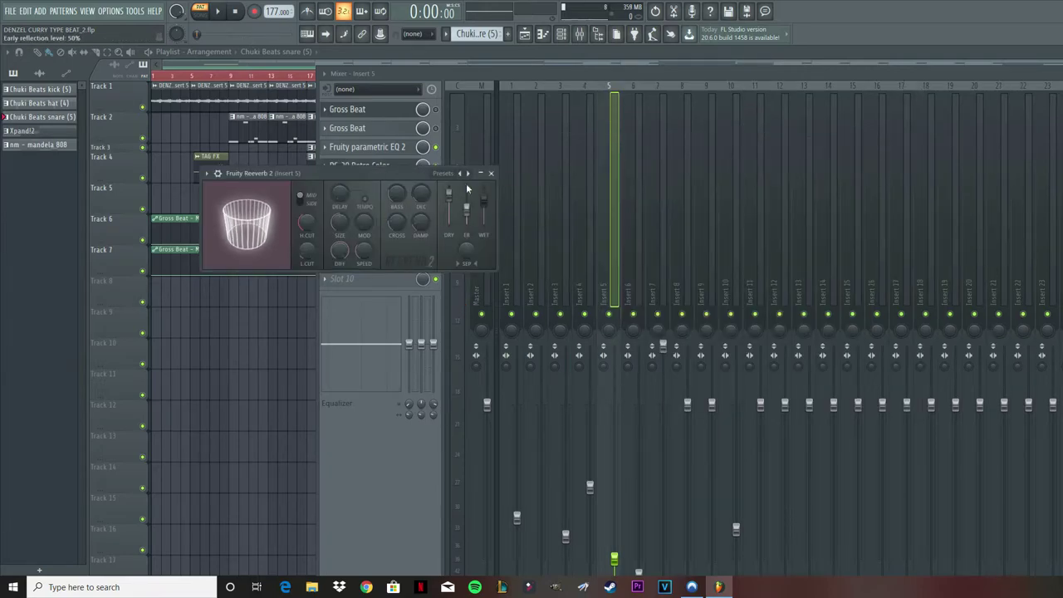
{"action": "left_click", "coordinate": [490, 173]}
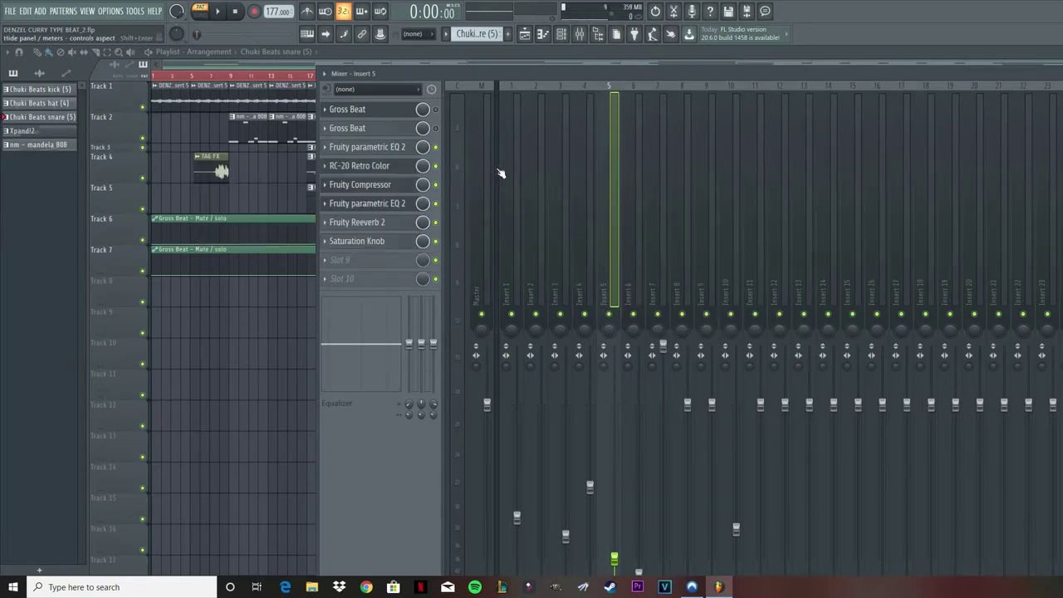
{"action": "left_click", "coordinate": [387, 242]}
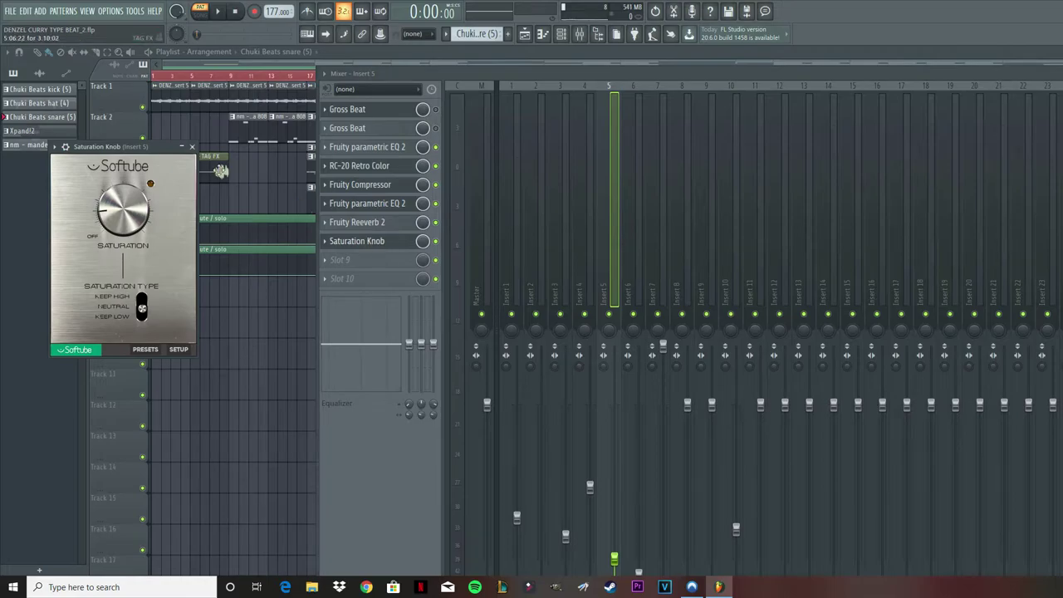
Move the Saturation Knob window over the mixer tracks, review its saturation setting and close it
{"action": "left_click_drag", "start_coordinate": [158, 157], "coordinate": [567, 168]}
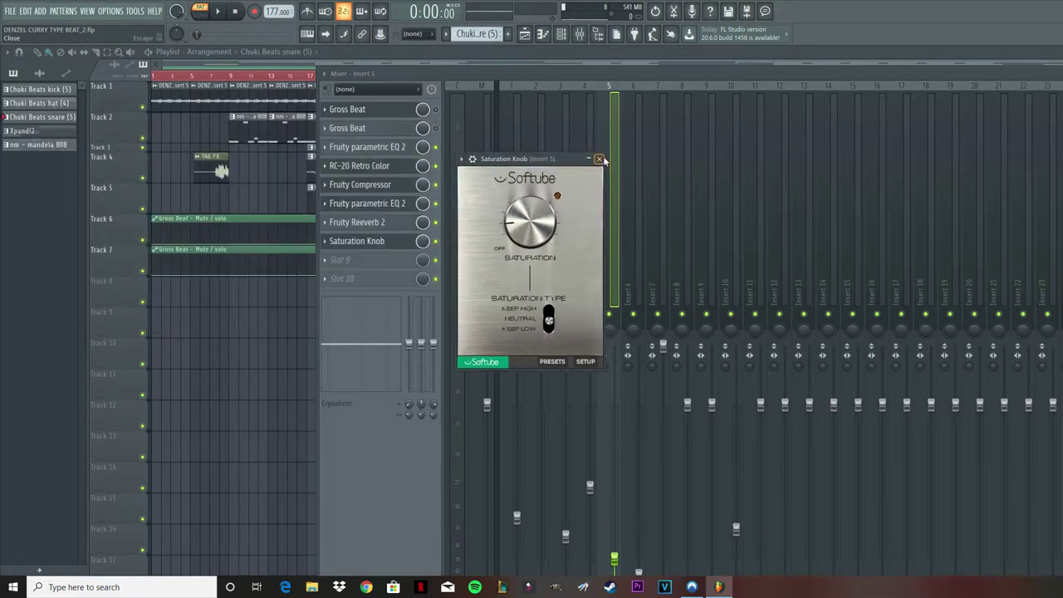
{"action": "left_click", "coordinate": [599, 158]}
{"action": "left_click", "coordinate": [360, 241]}
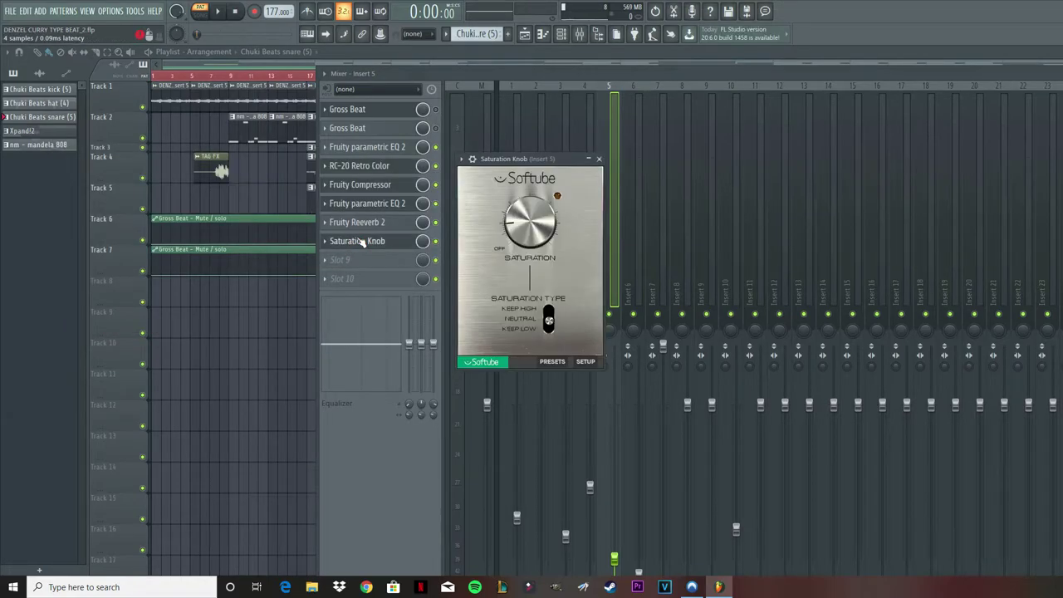
{"action": "left_click", "coordinate": [598, 159]}
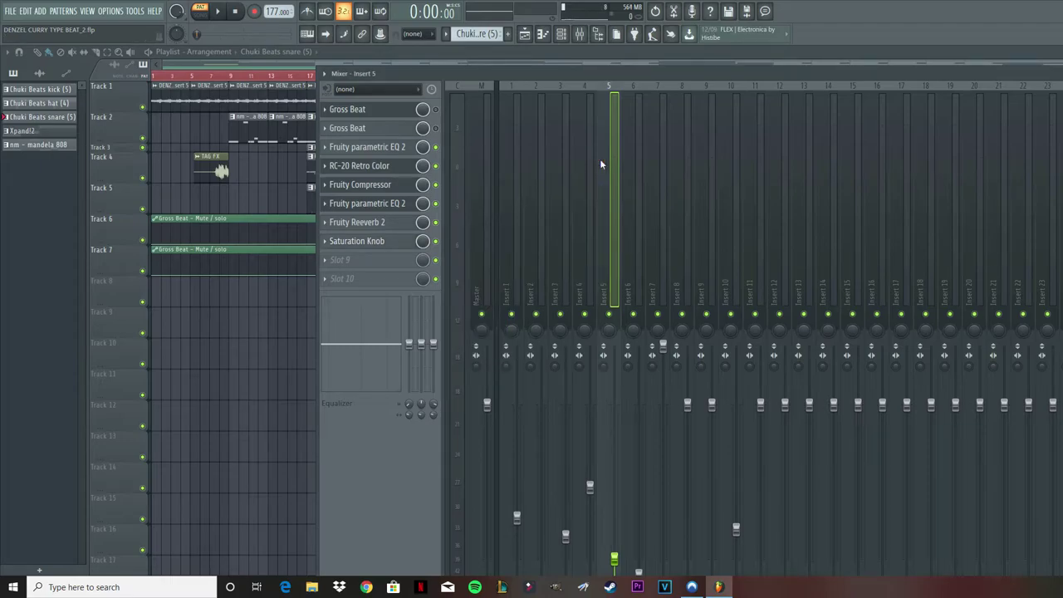
Check the channel rack's mixer routing and examine the effect slots of mixer tracks Insert 1 through Insert 7
{"action": "left_click", "coordinate": [562, 34]}
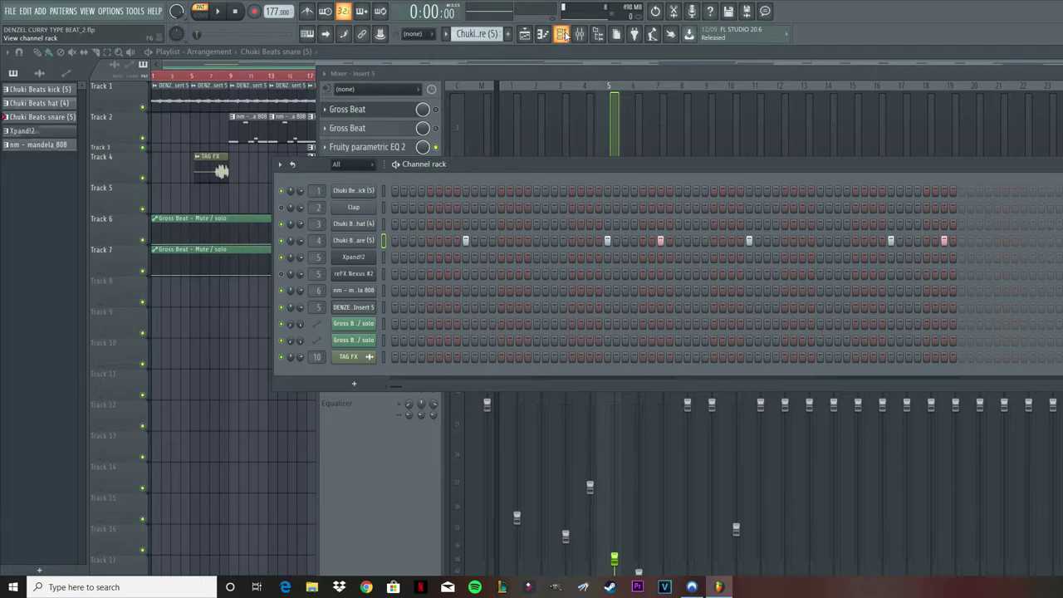
{"action": "left_click", "coordinate": [562, 34]}
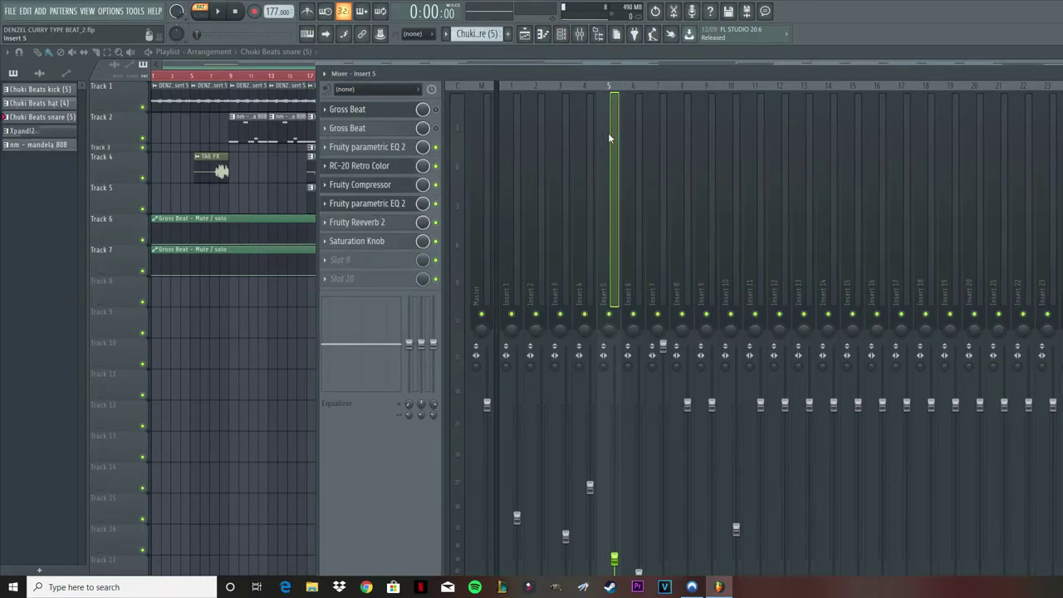
{"action": "right_click", "coordinate": [610, 131]}
{"action": "left_click", "coordinate": [573, 127]}
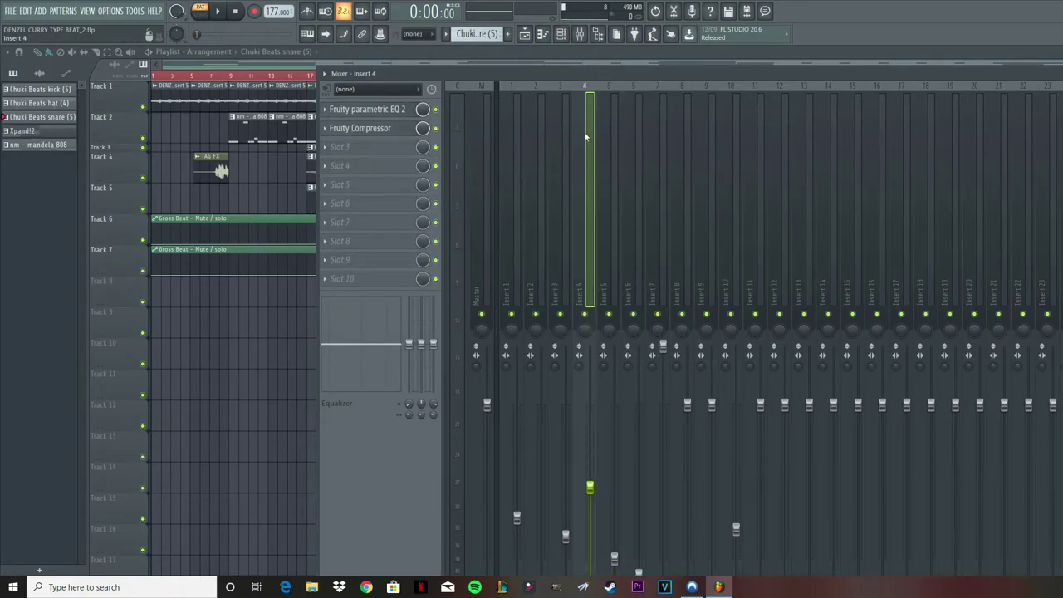
{"action": "left_click", "coordinate": [562, 132]}
{"action": "left_click", "coordinate": [538, 133]}
{"action": "left_click", "coordinate": [516, 137]}
{"action": "left_click", "coordinate": [541, 152]}
{"action": "left_click", "coordinate": [585, 171]}
{"action": "left_click", "coordinate": [615, 157]}
{"action": "left_click", "coordinate": [633, 160]}
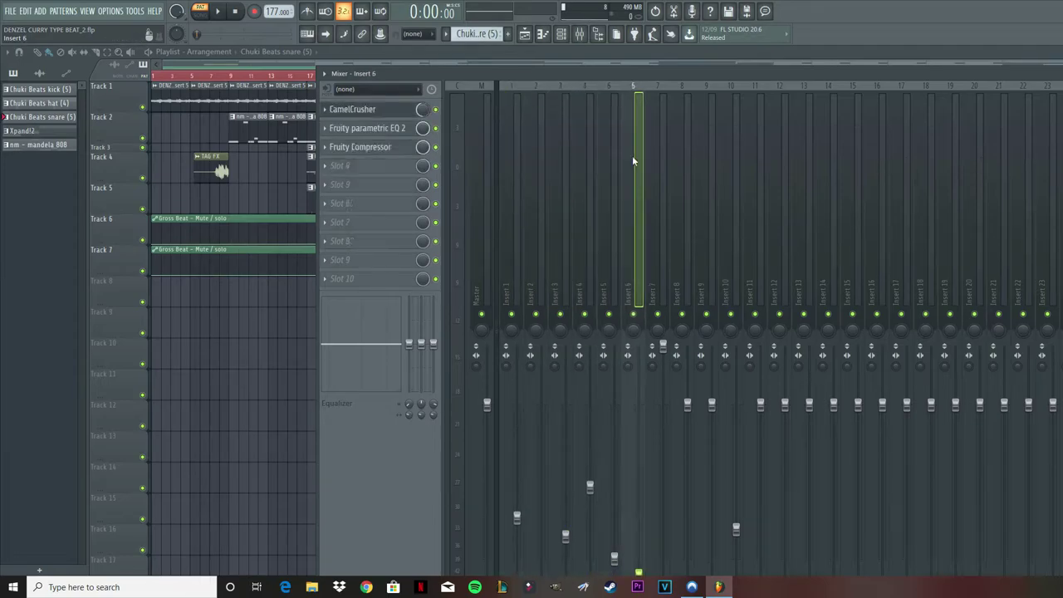
{"action": "left_click", "coordinate": [654, 152]}
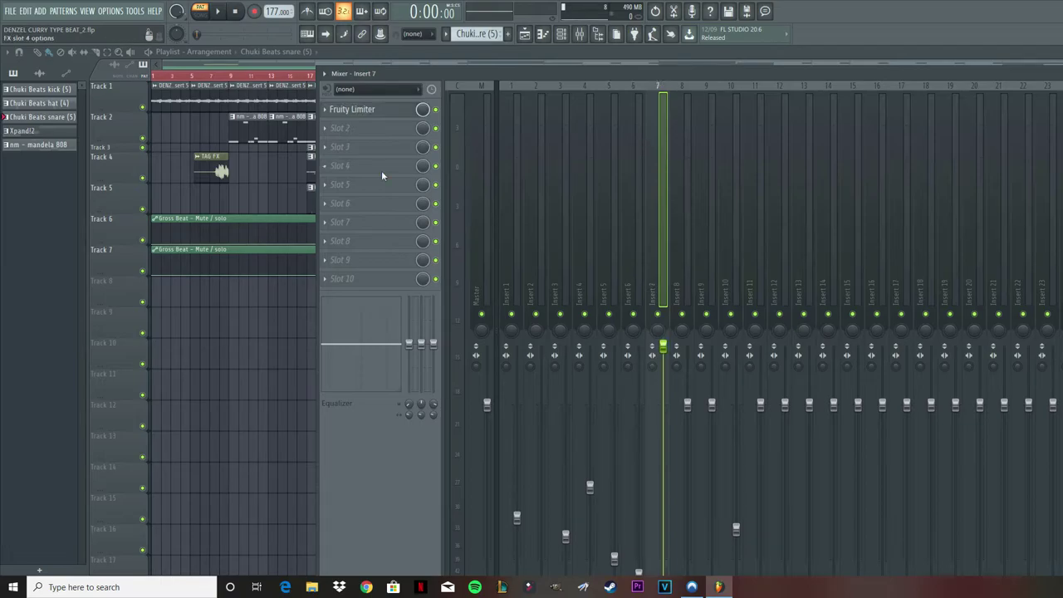
{"action": "left_click", "coordinate": [626, 262]}
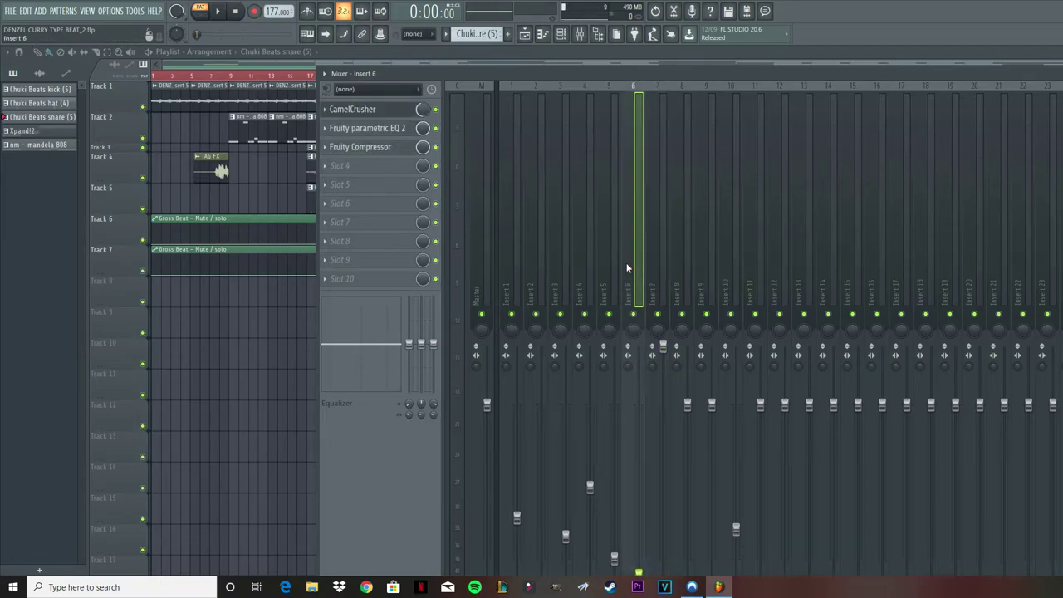
{"action": "left_click", "coordinate": [518, 251]}
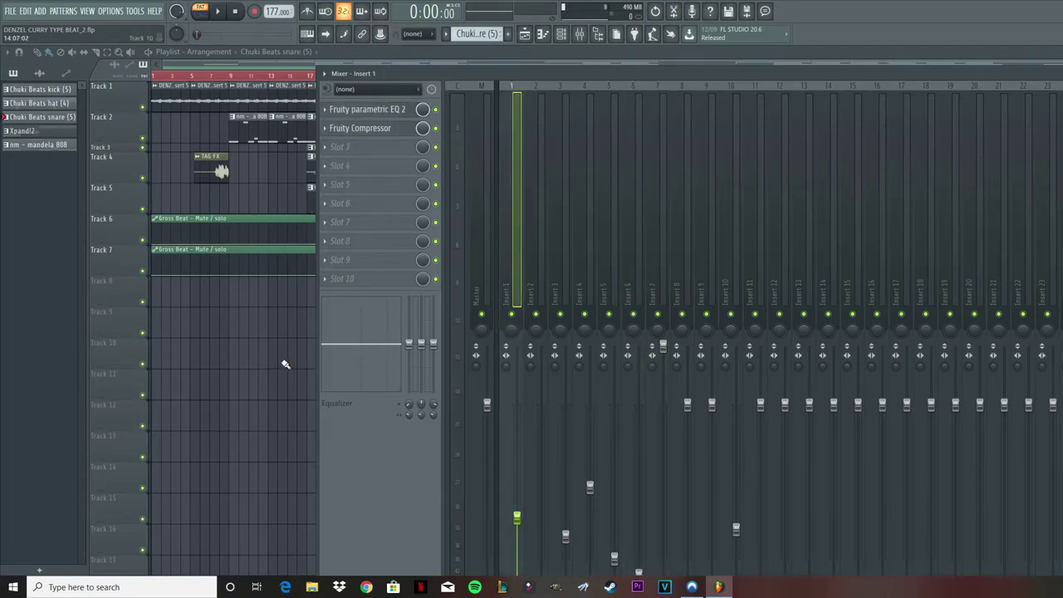
Examine the Fruity Limiter and Fruity soft clipper effects on the Master track and close the mixer
{"action": "left_click", "coordinate": [473, 226]}
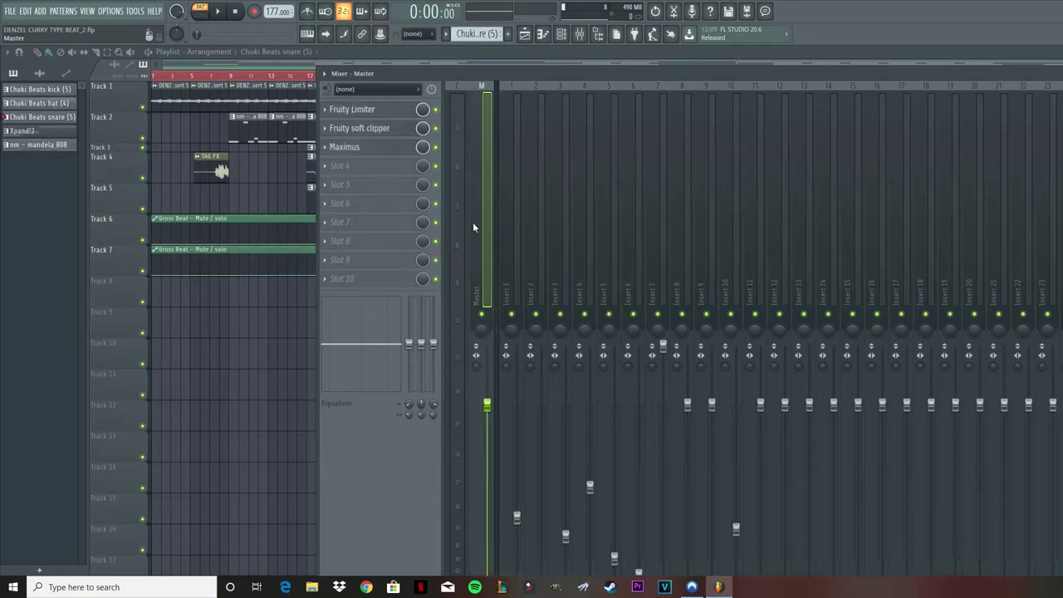
{"action": "left_click", "coordinate": [373, 108]}
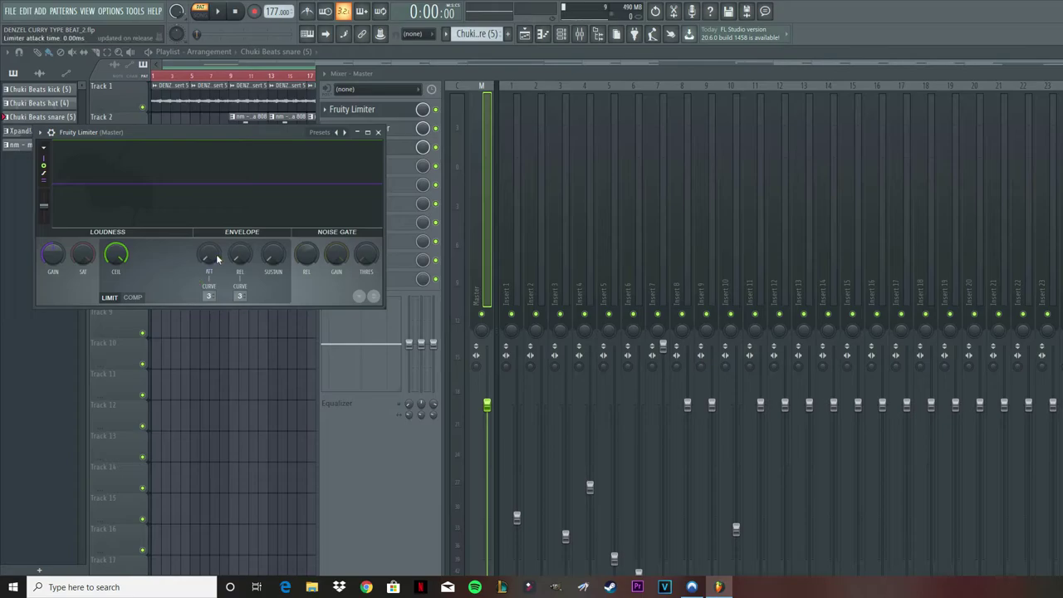
{"action": "left_click", "coordinate": [378, 132]}
{"action": "left_click", "coordinate": [385, 129]}
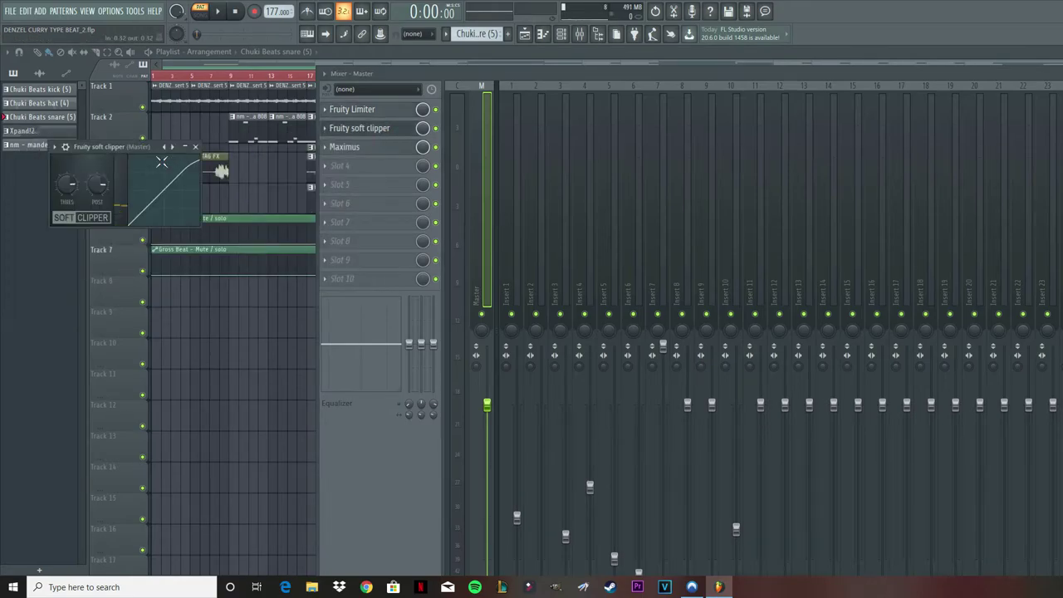
{"action": "left_click_drag", "start_coordinate": [184, 146], "coordinate": [444, 200]}
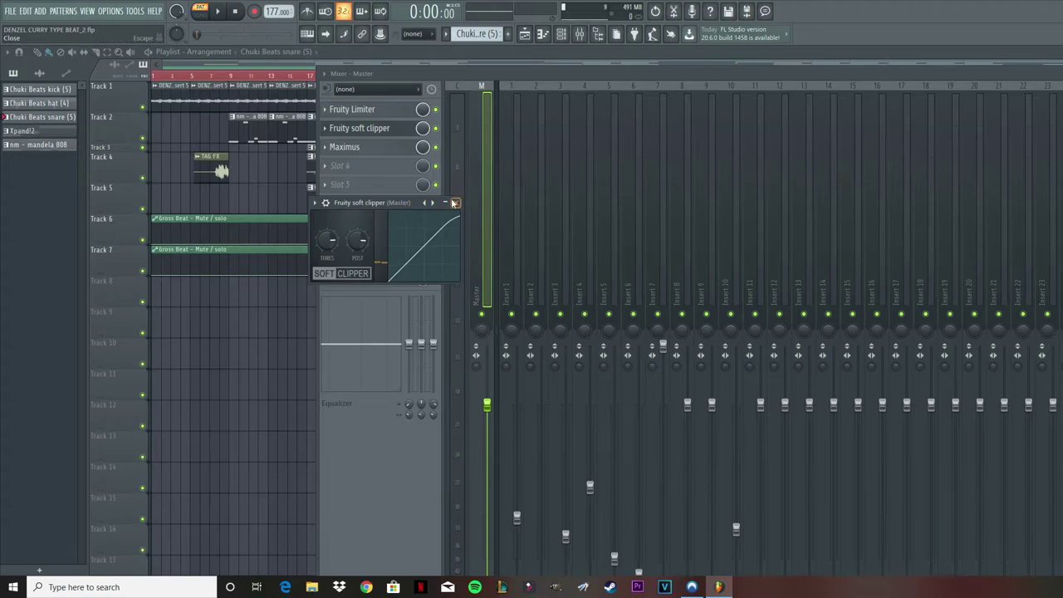
{"action": "left_click", "coordinate": [454, 203]}
{"action": "key", "text": "F9"}
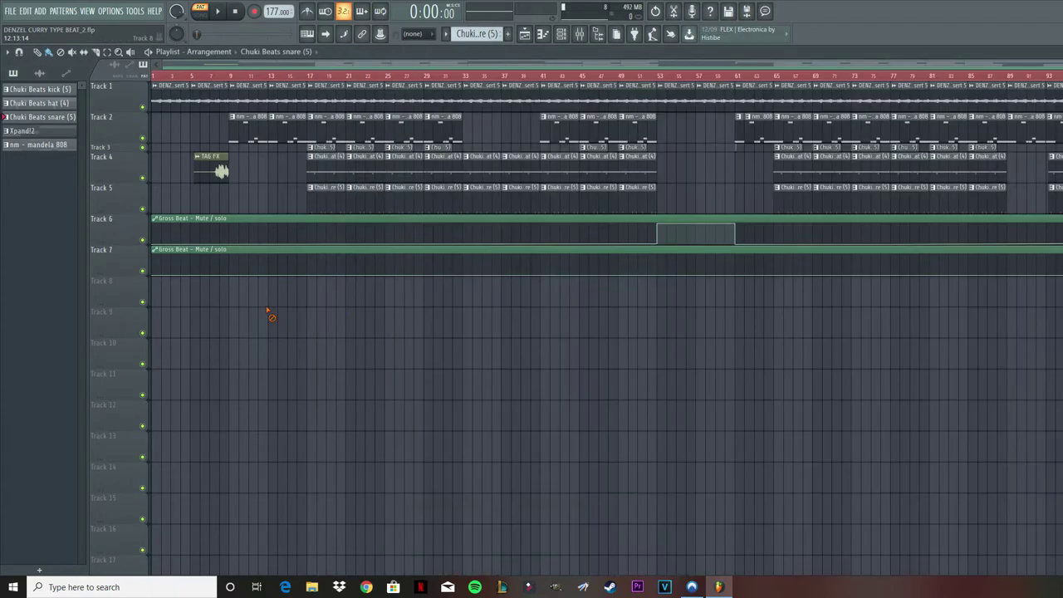